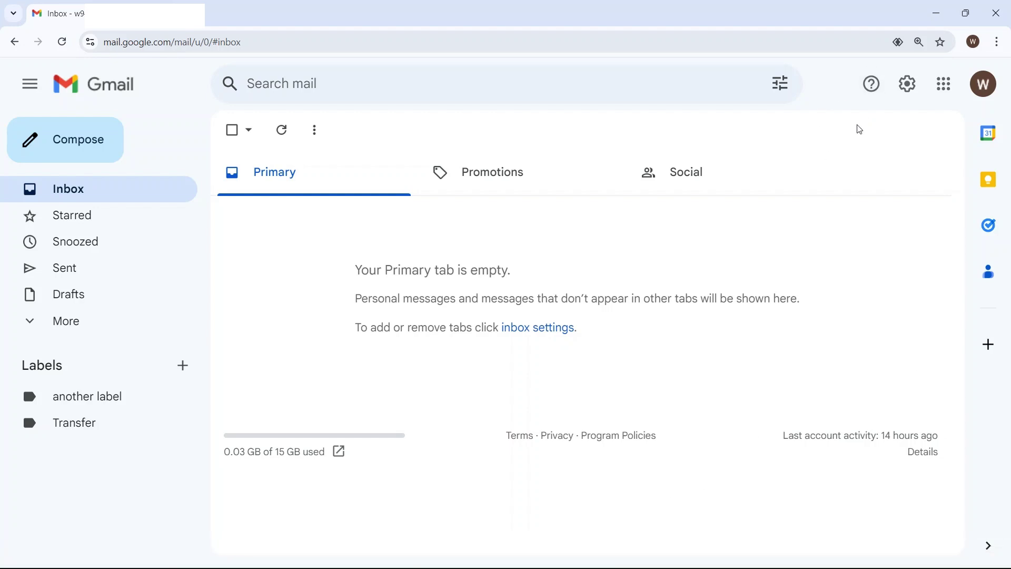
Add the Workspace address as a new forwarding address under Forwarding and POP/IMAP settings
left_click(914, 93)
left_click(867, 167)
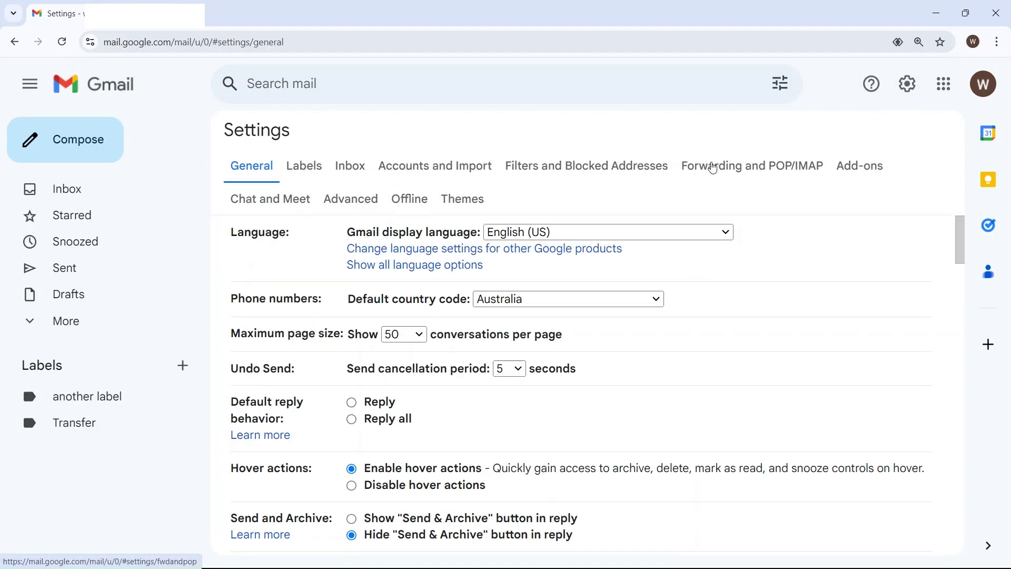
left_click(714, 168)
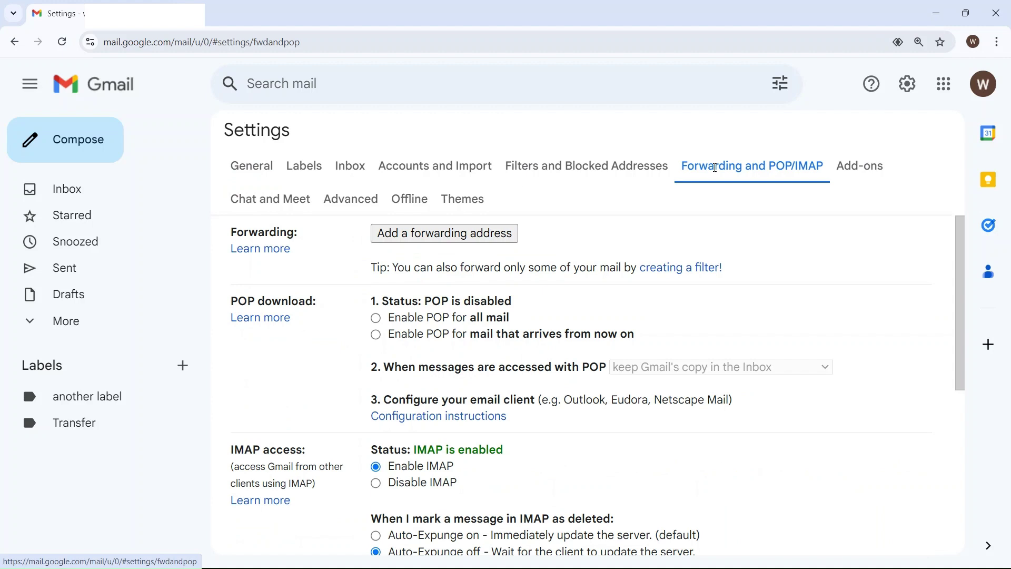
left_click(447, 234)
type(".com.au")
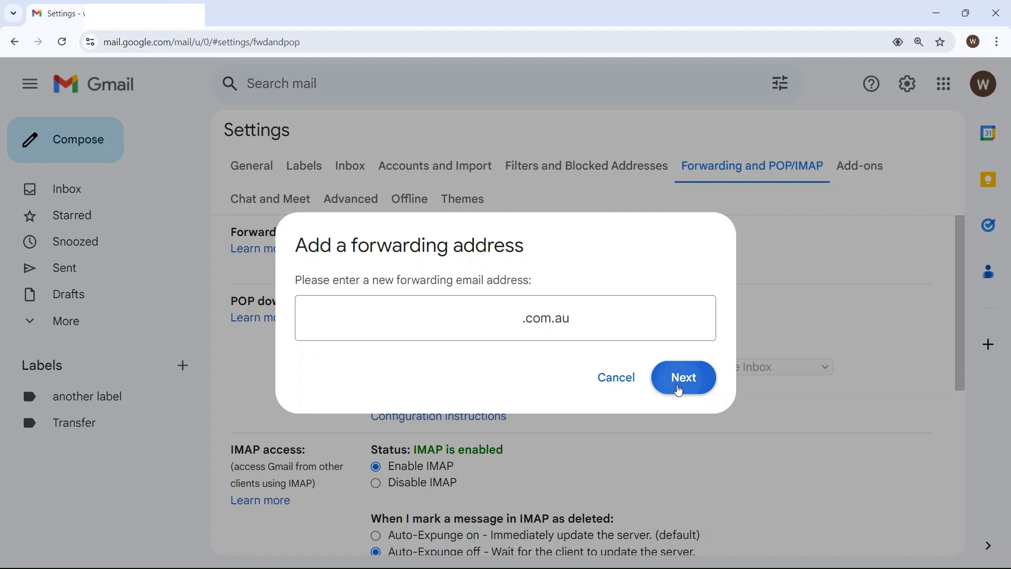
left_click(682, 378)
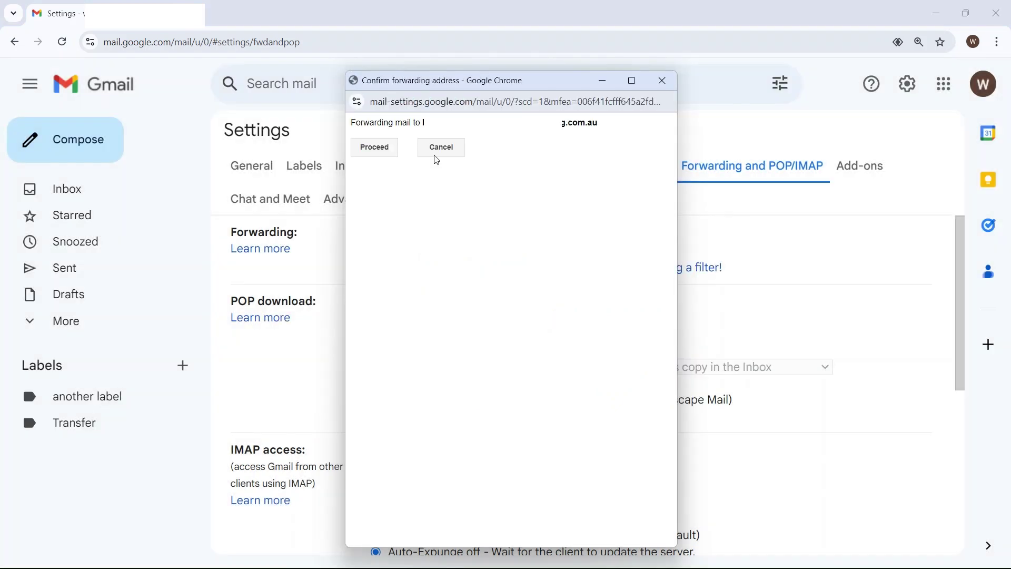
left_click(374, 148)
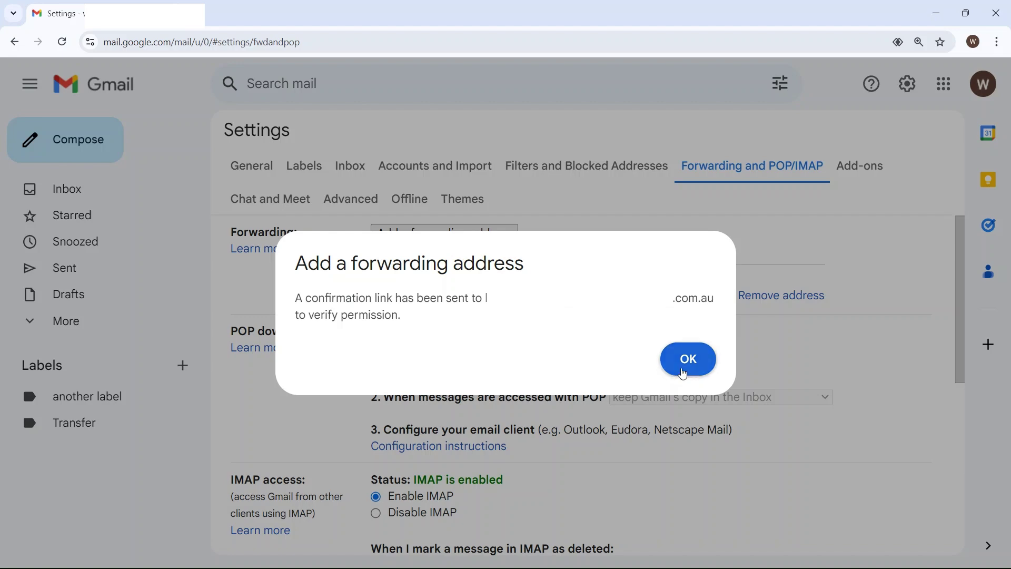
left_click(688, 359)
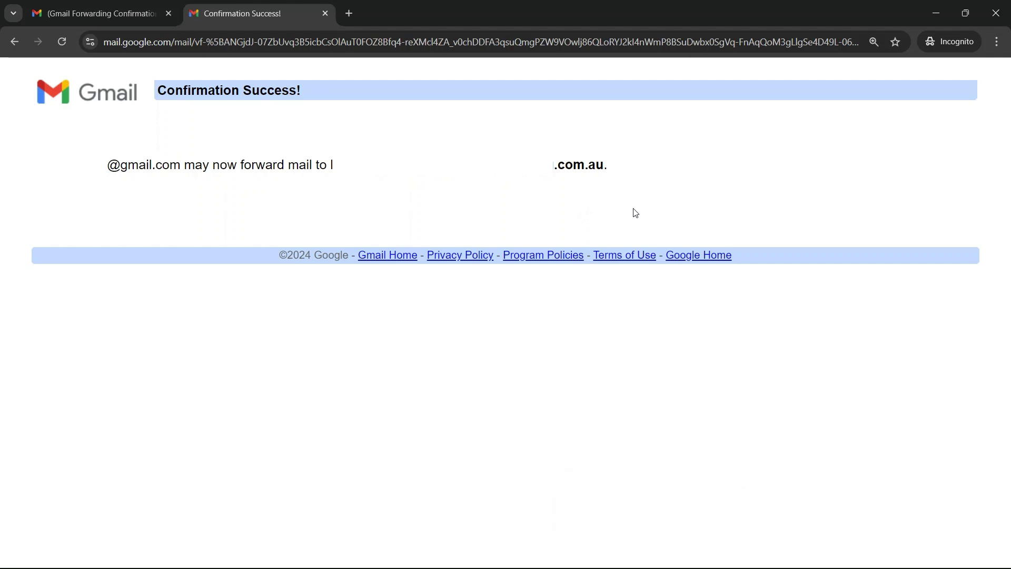
Switch back to the personal account's Forwarding and POP/IMAP settings window
key("alt+Tab")
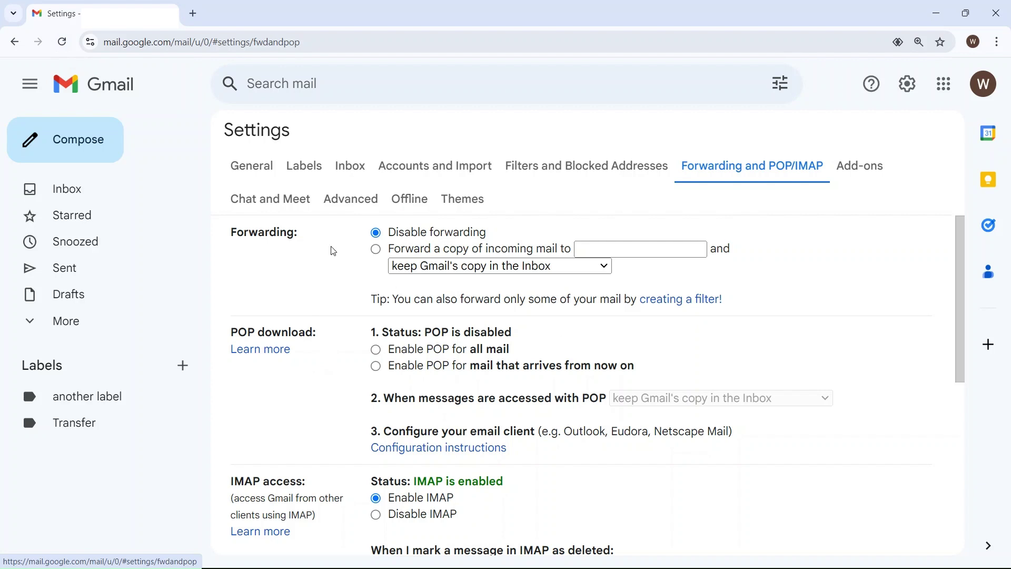
Forward a copy of incoming mail to the Workspace address, delete Gmail's copy, and save
left_click(376, 249)
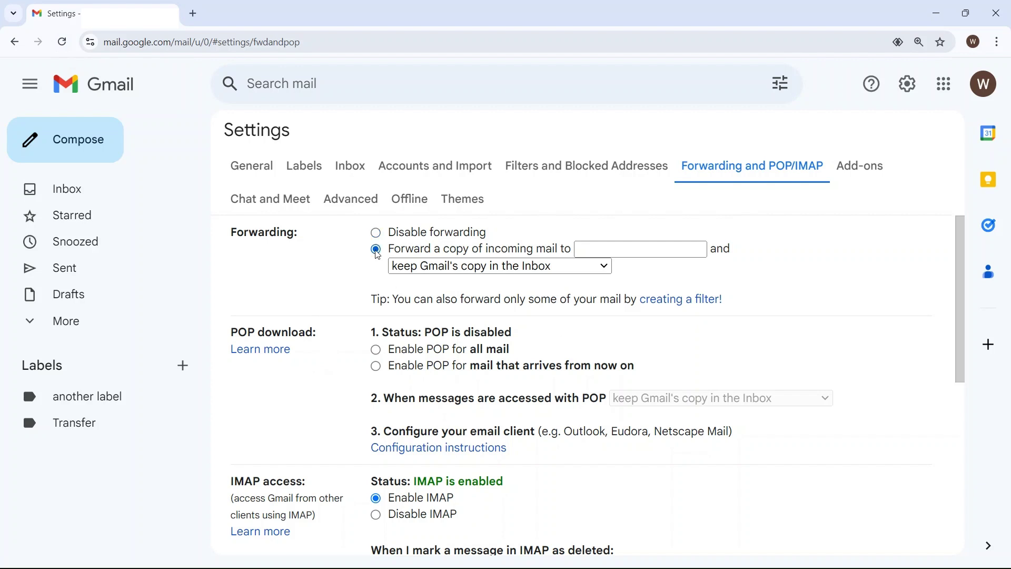
left_click(583, 252)
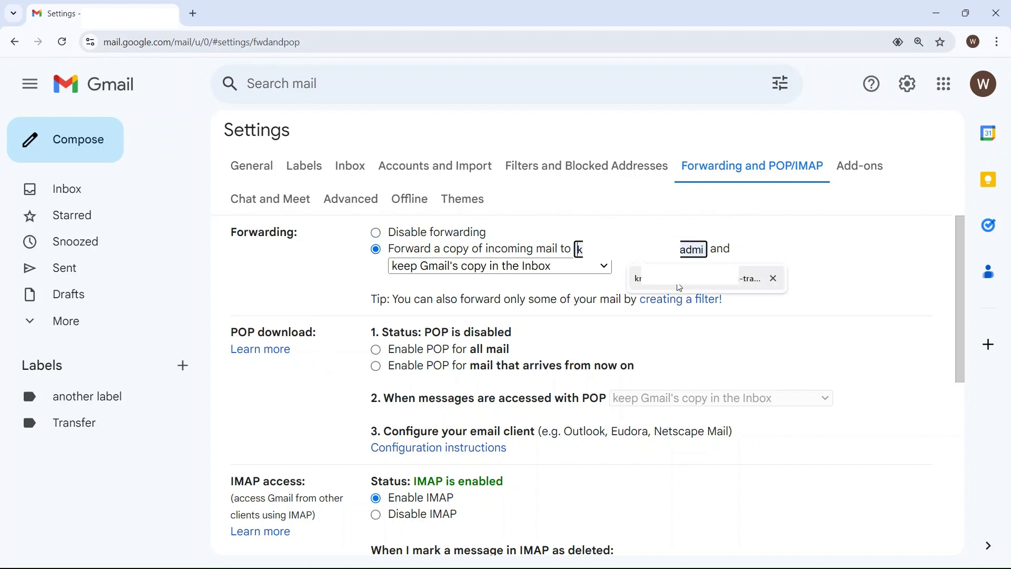
left_click(680, 287)
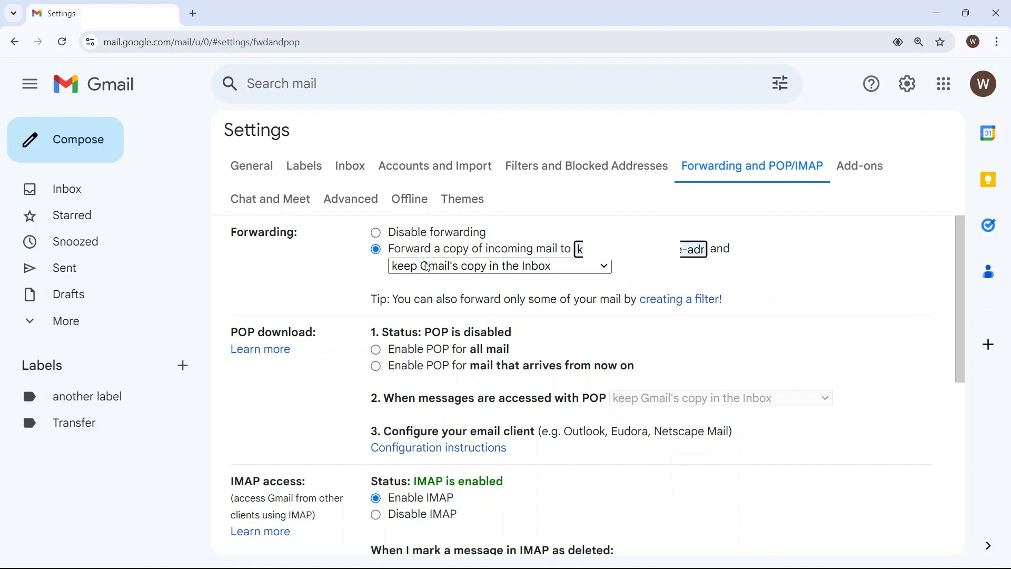
left_click(431, 270)
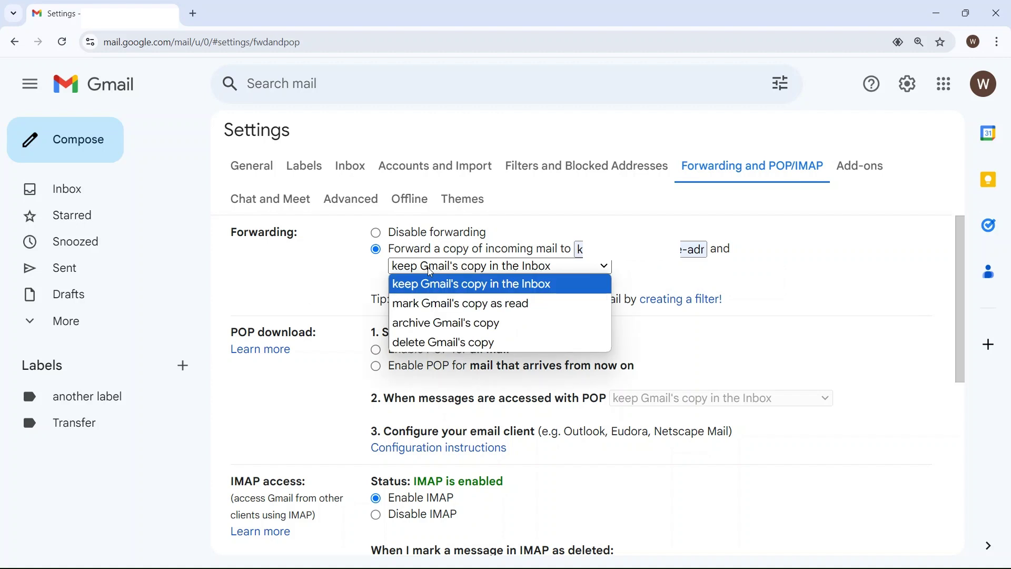
left_click(429, 350)
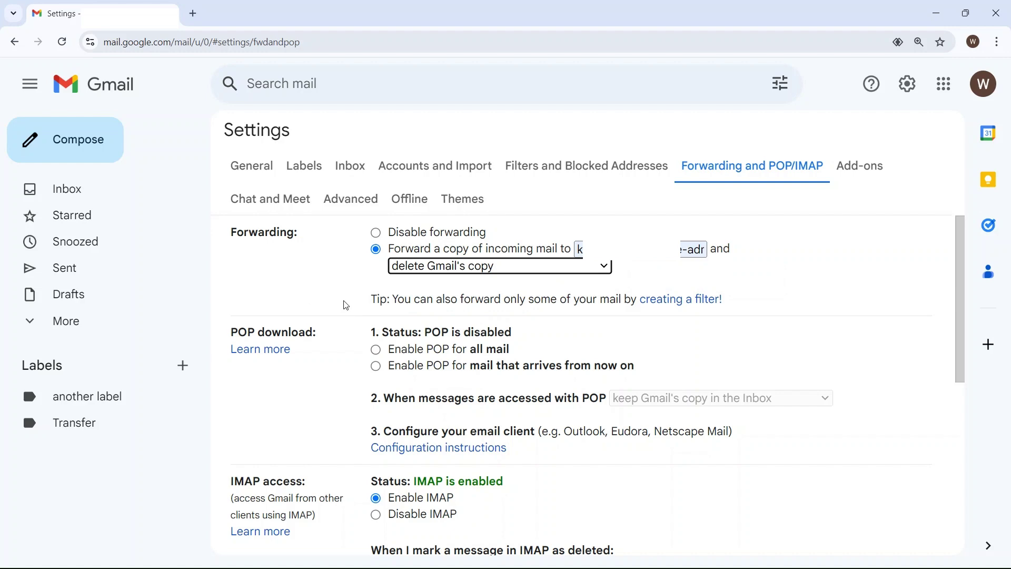
scroll(347, 306, "down", 10)
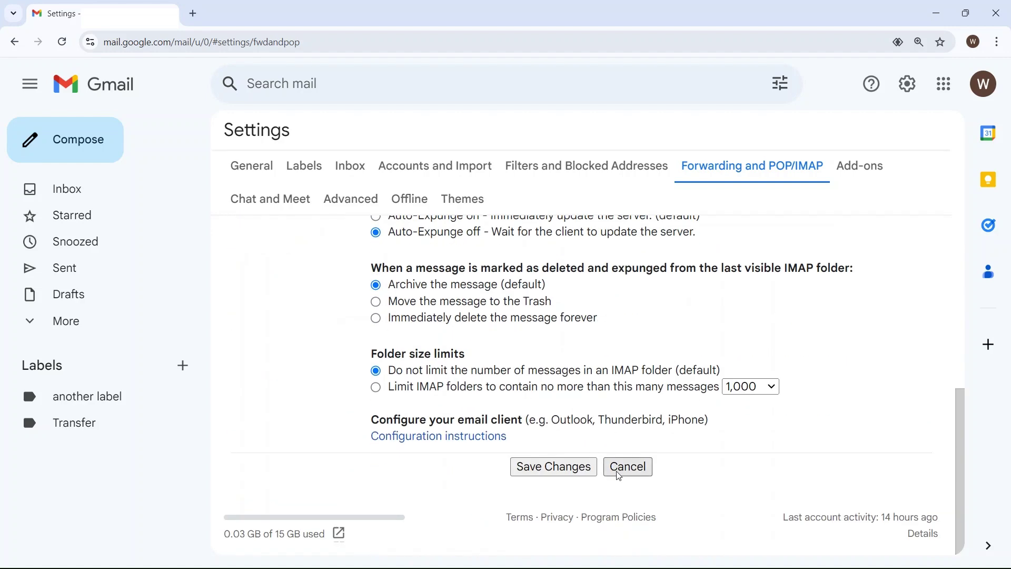
left_click(552, 467)
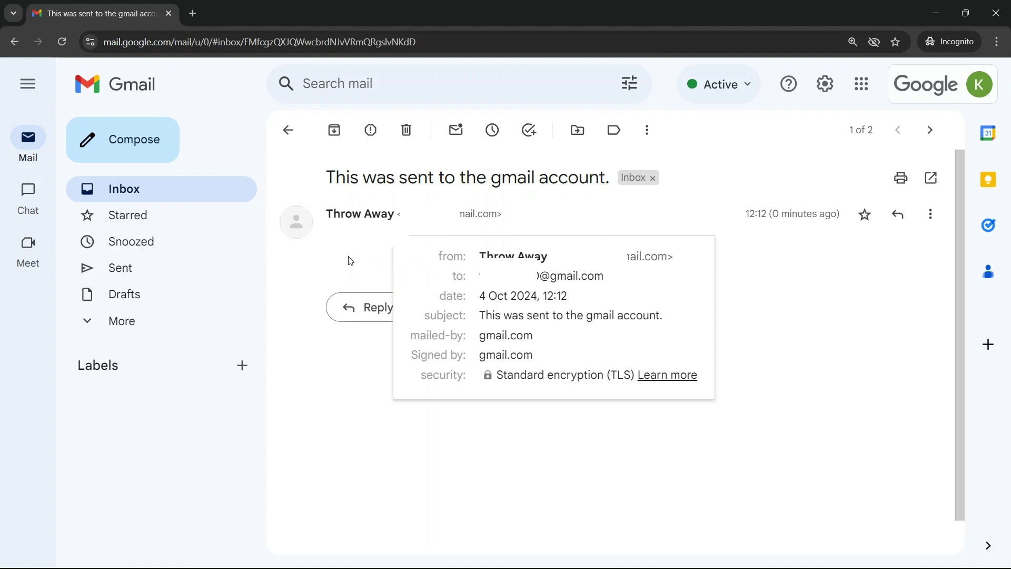
Return to the Workspace inbox list after checking the test message
left_click(287, 131)
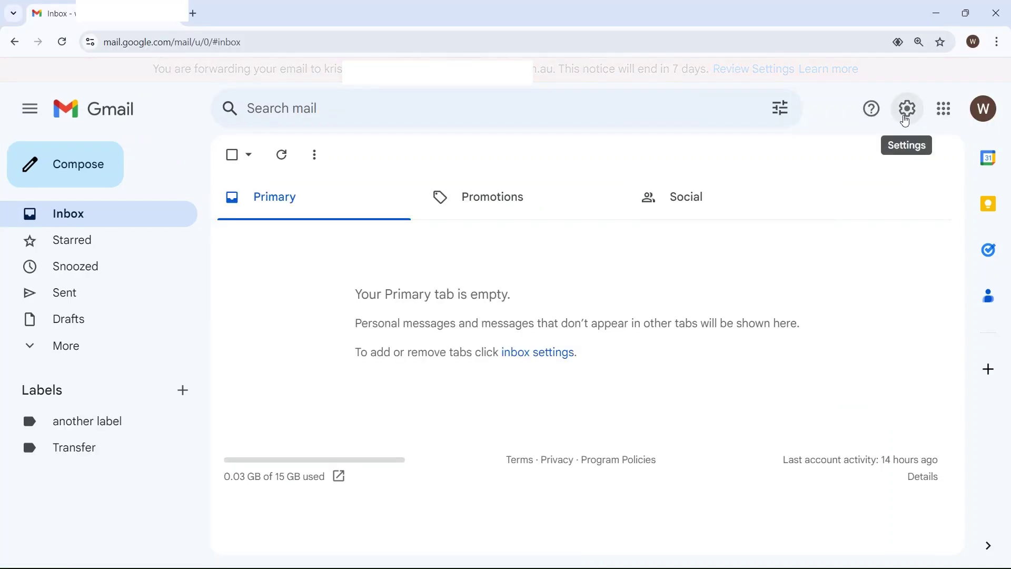
Select Disable forwarding in the Forwarding and POP/IMAP settings and save changes
left_click(906, 121)
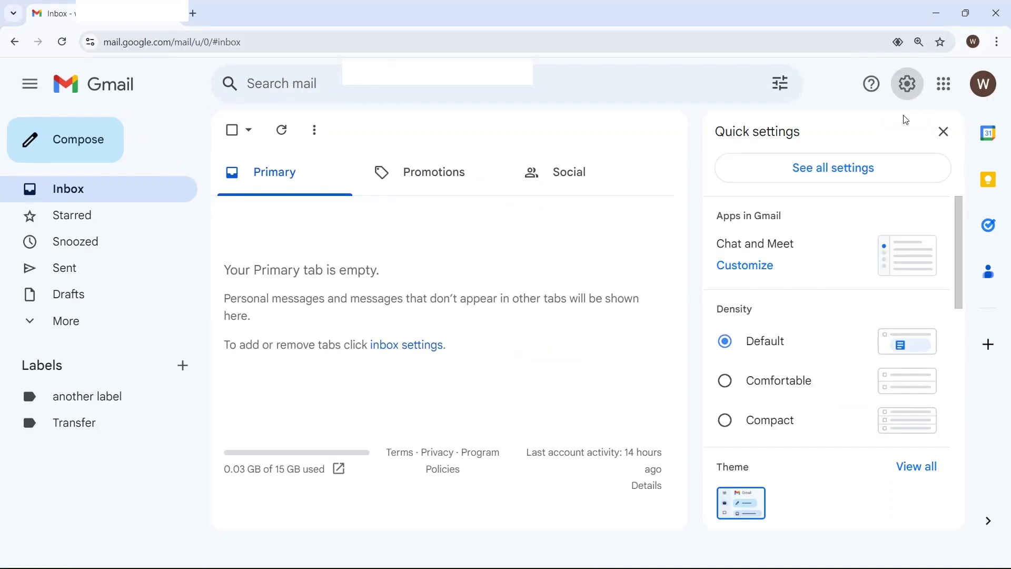
left_click(834, 171)
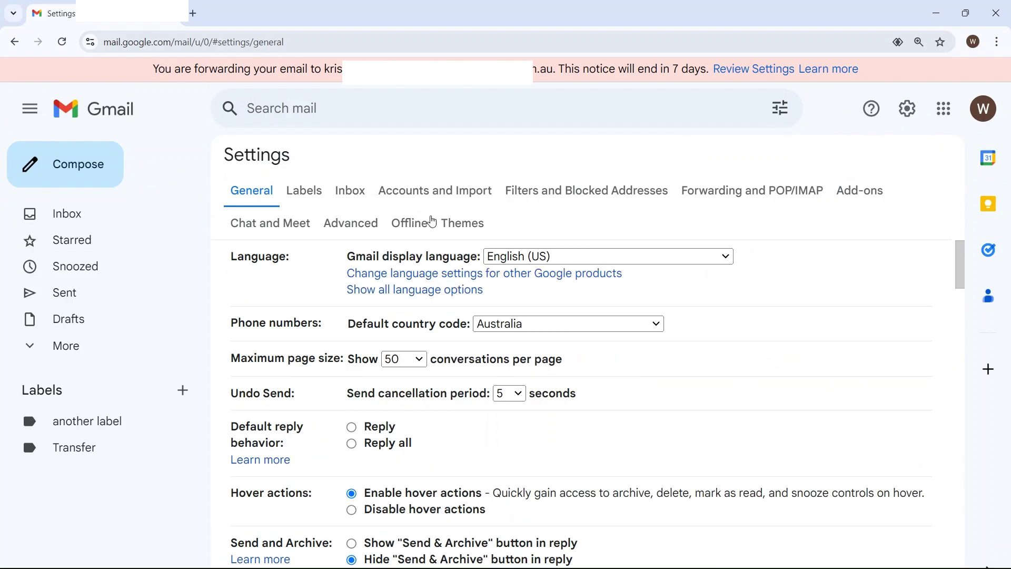
left_click(715, 189)
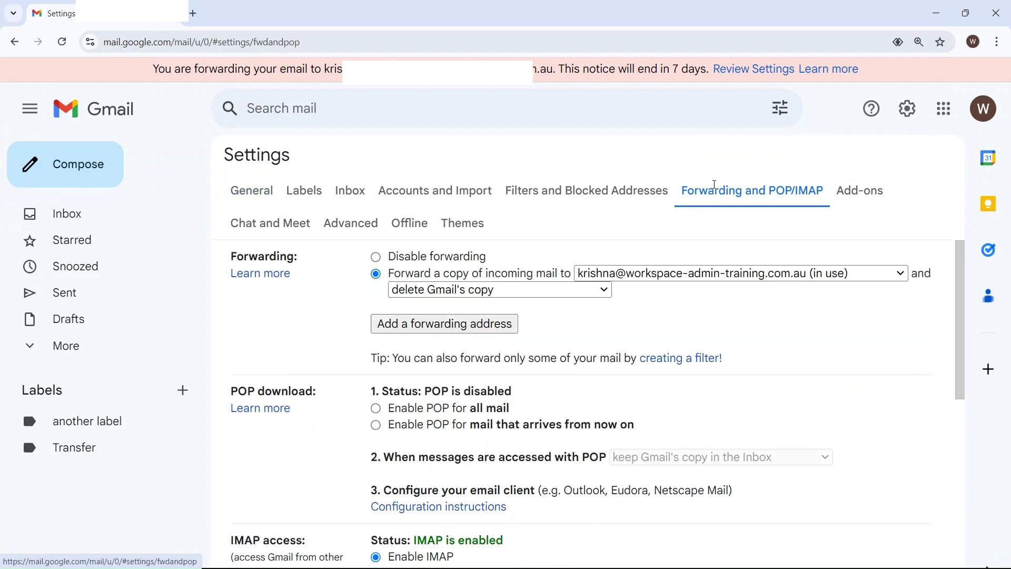
left_click(376, 257)
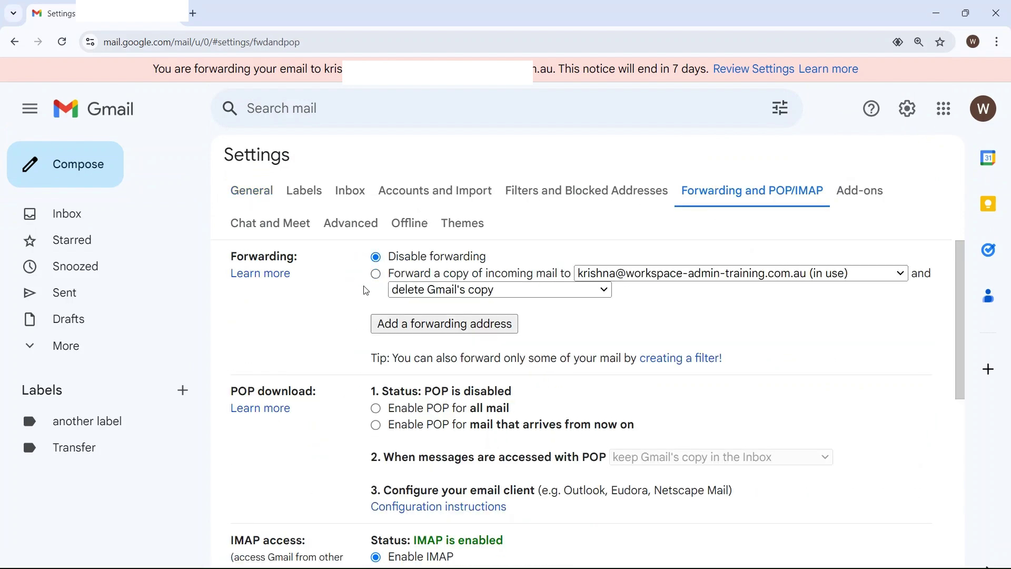
scroll(737, 400, "down", 7)
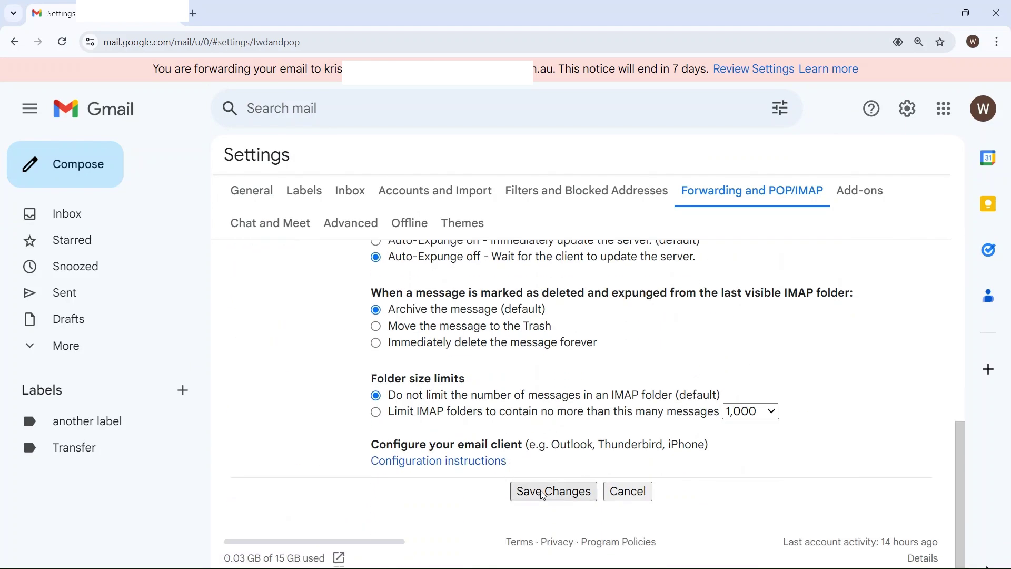
left_click(544, 492)
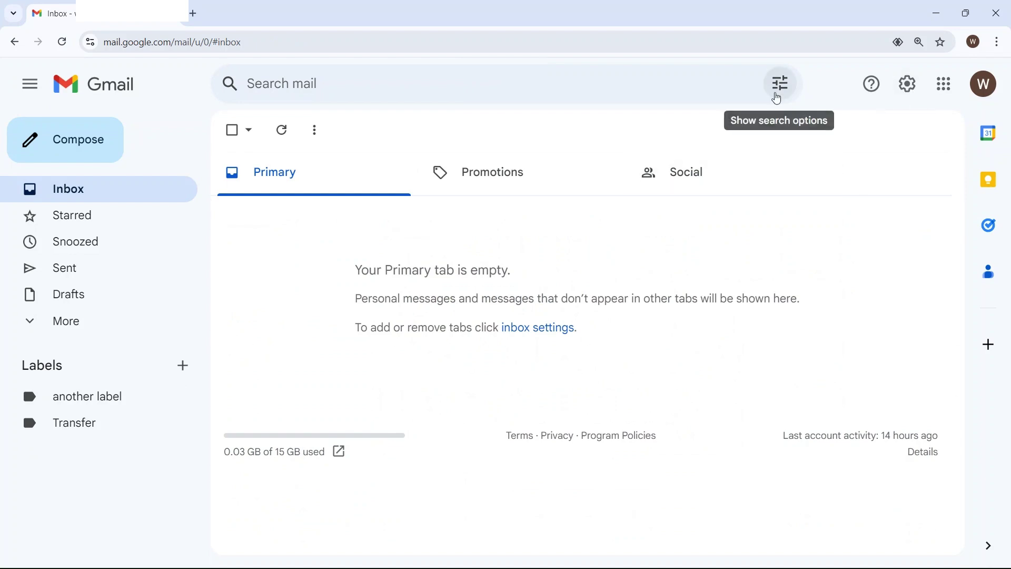
Enter 'humpty' in the Has the words field of advanced search options
left_click(776, 93)
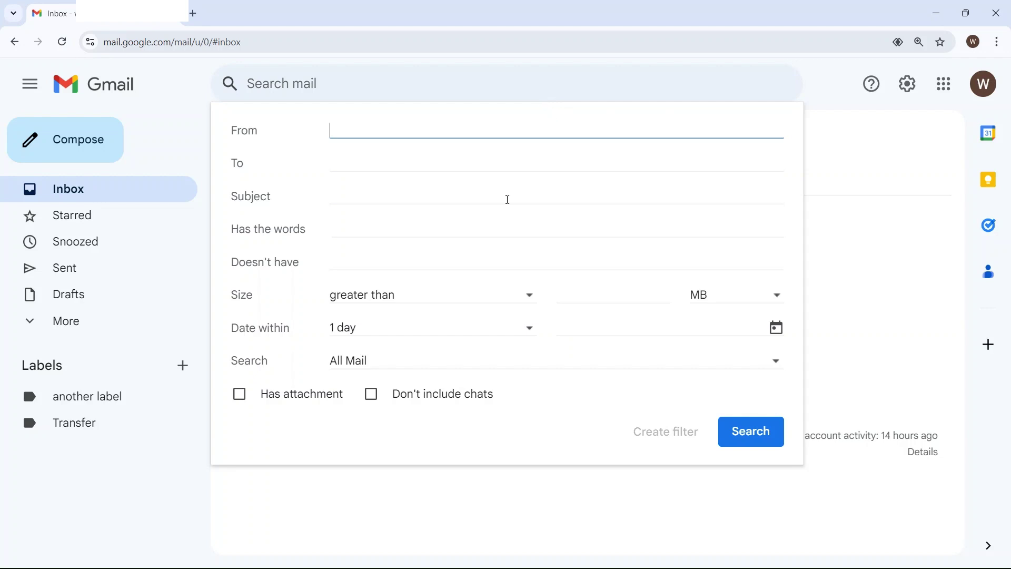
left_click(499, 234)
type("humpty")
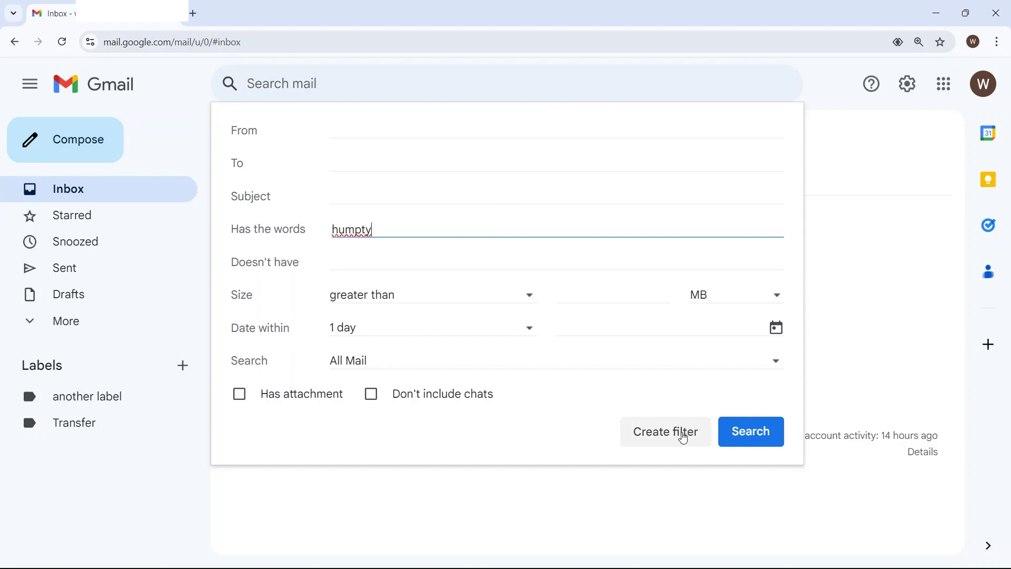
Create the humpty filter: forward to Workspace address, label 'another label', mark read, skip Inbox
left_click(683, 438)
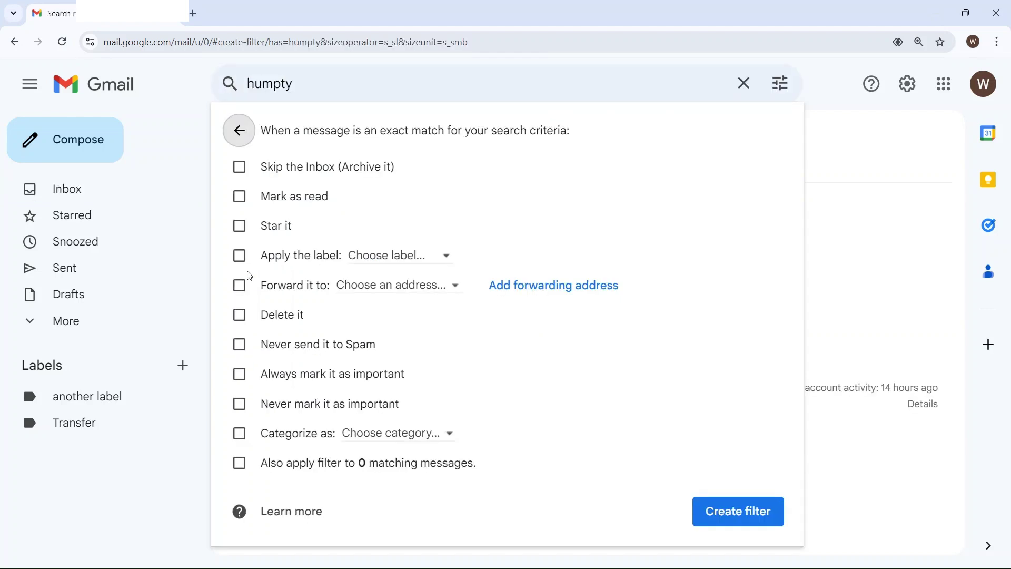
left_click(240, 285)
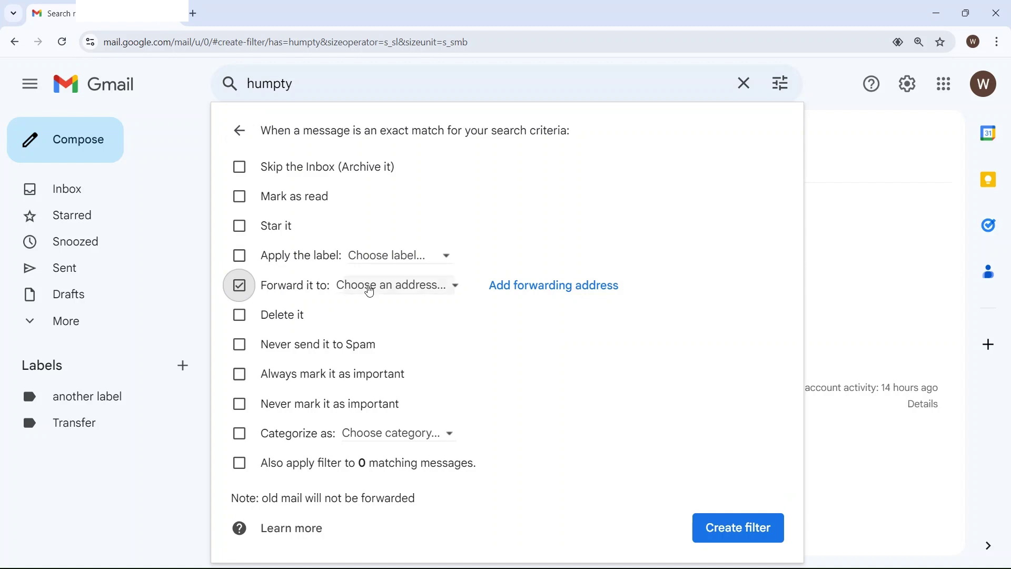
left_click(369, 287)
left_click(407, 303)
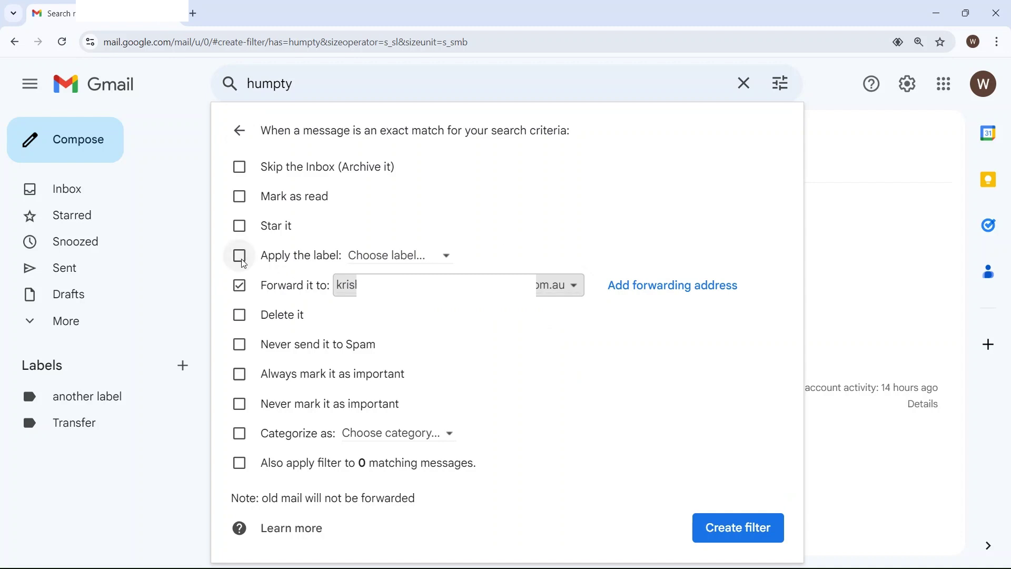
left_click(271, 265)
left_click(380, 261)
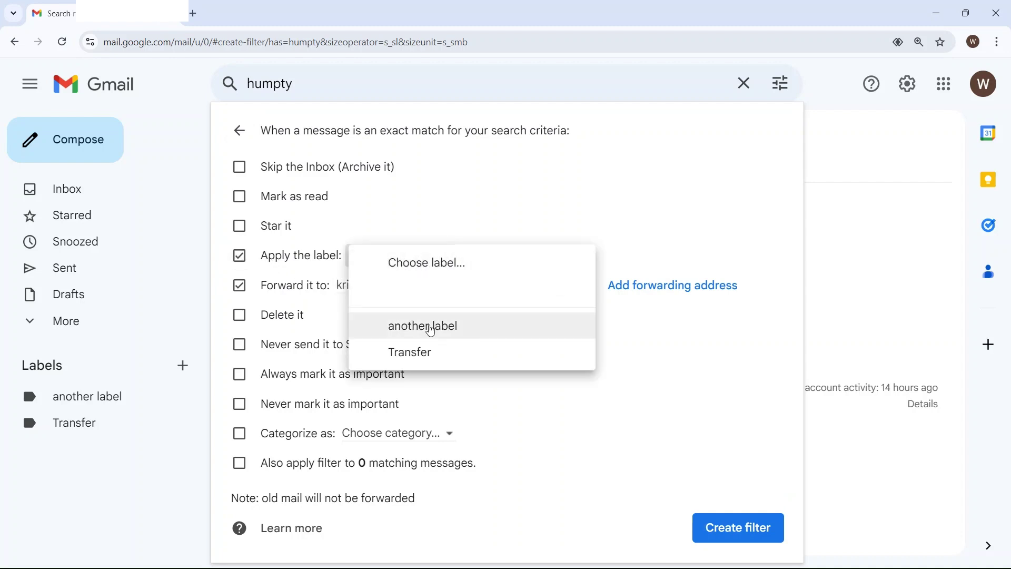
left_click(430, 329)
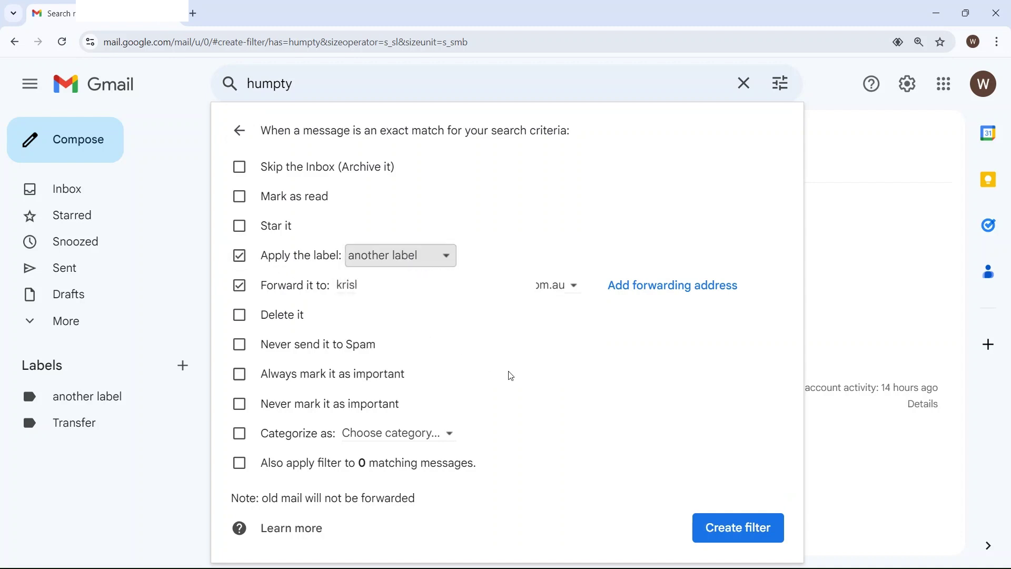
left_click(240, 197)
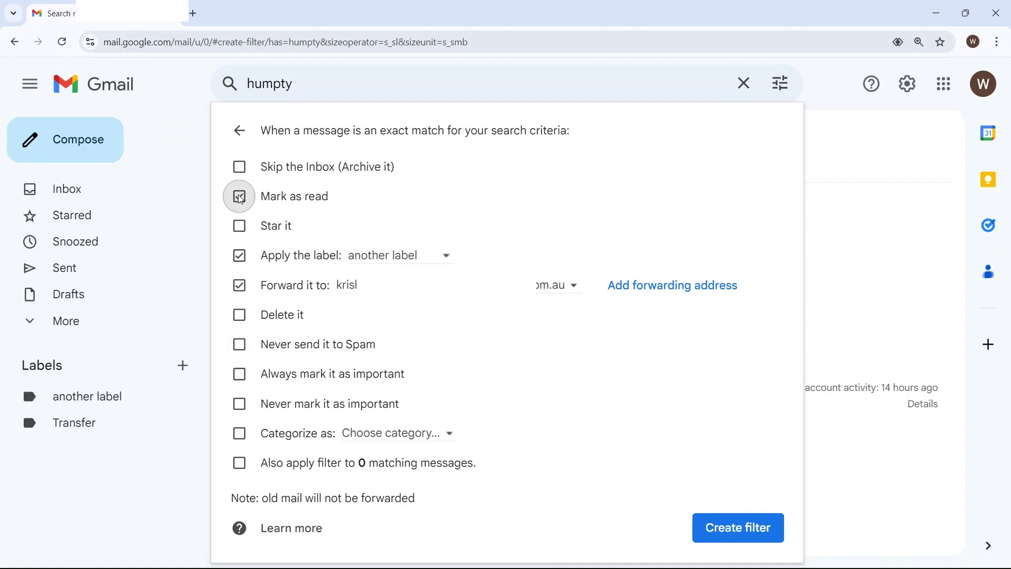
left_click(241, 168)
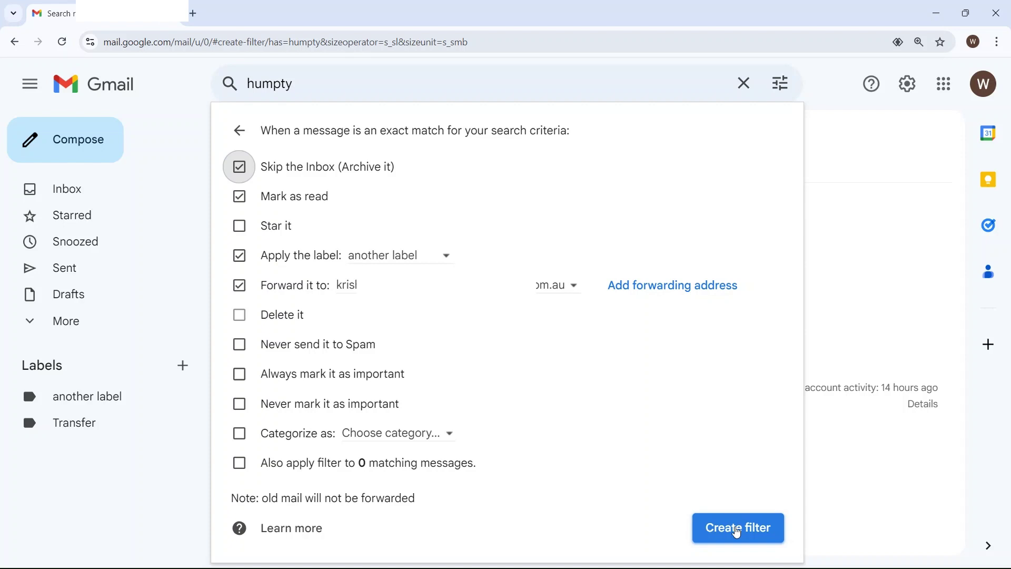
left_click(737, 532)
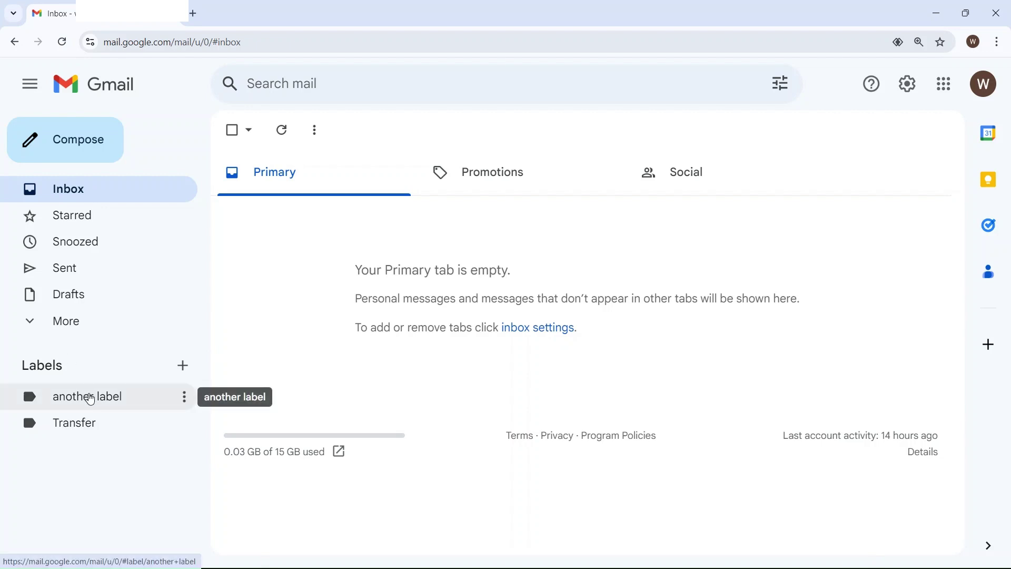
View the 'another label' messages, then switch to the Workspace inbox window
left_click(90, 399)
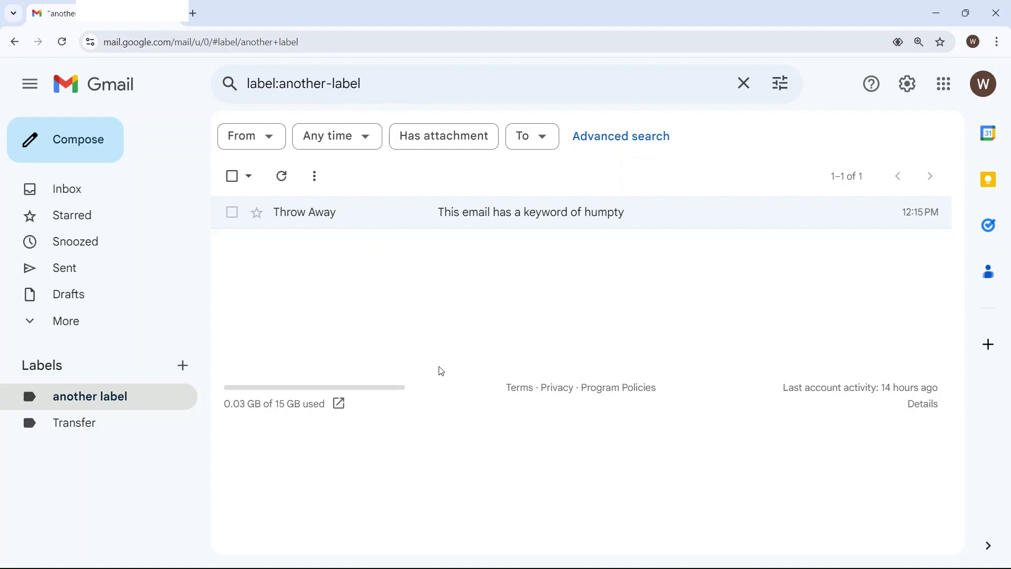
key("alt+Tab")
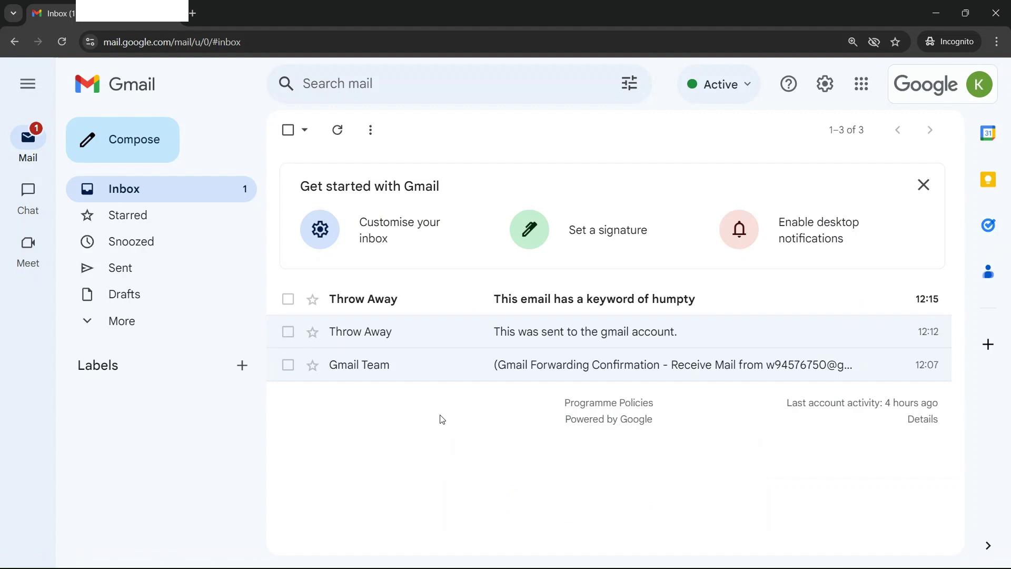
mouse_move(595, 564)
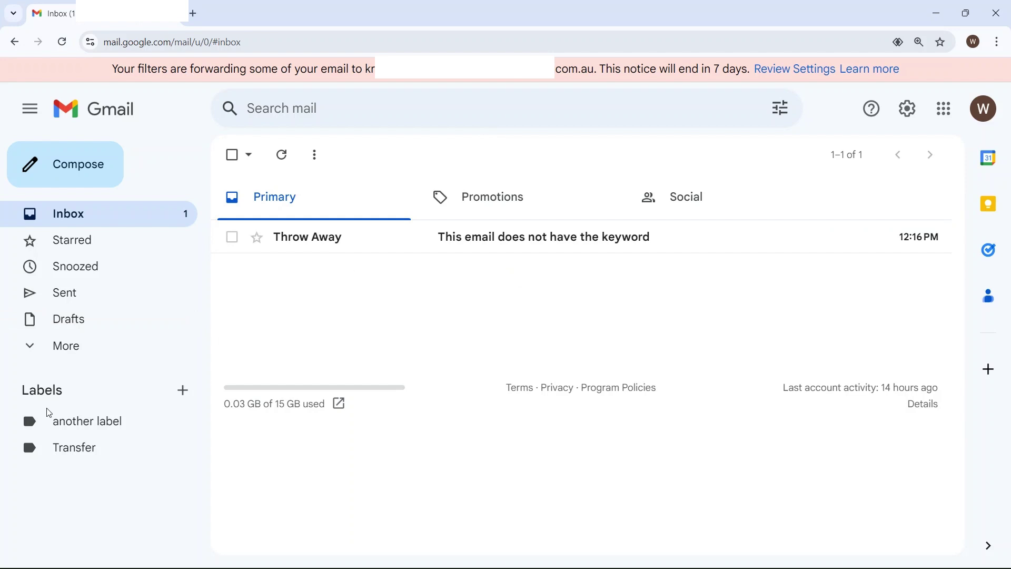
Open the 'another label' view to confirm only the humpty email is filed there
left_click(71, 431)
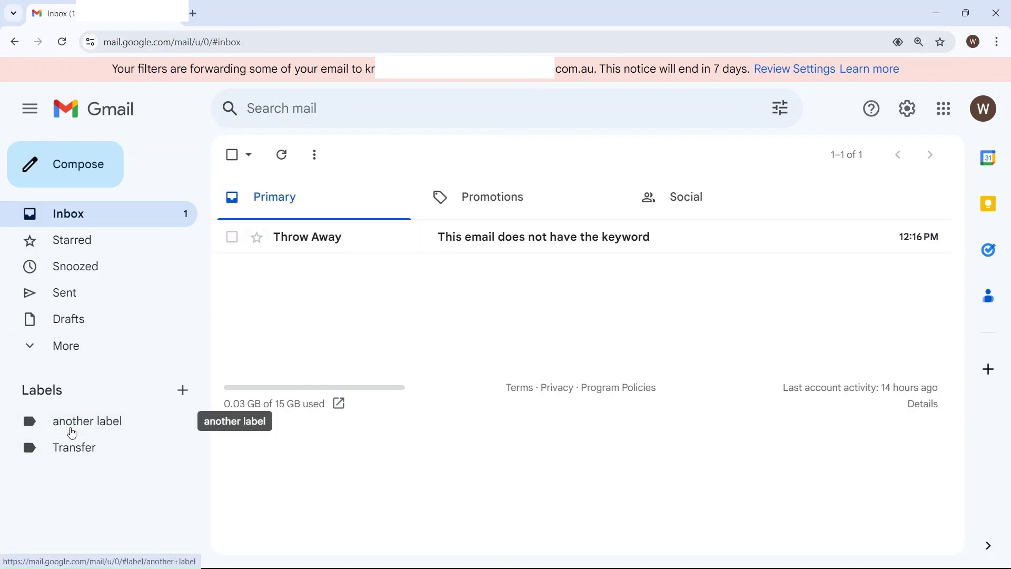
left_click(70, 431)
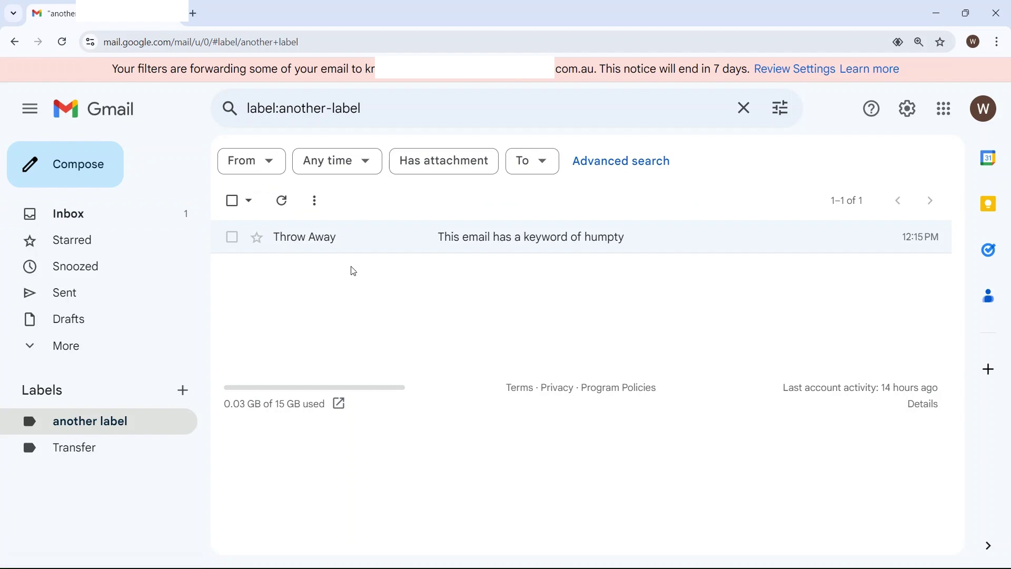